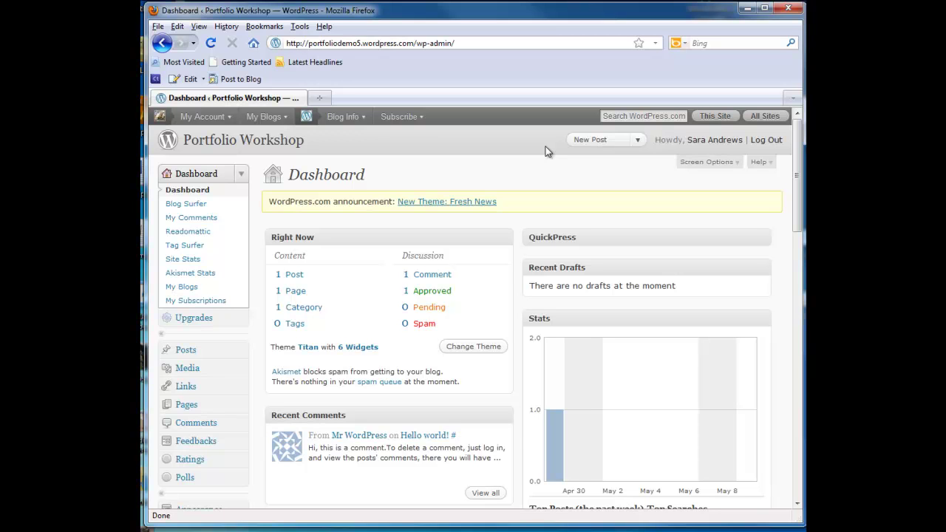
Step: Visit the public site, then return to the Portfolio Workshop dashboard
{"action": "left_click", "coordinate": [232, 147]}
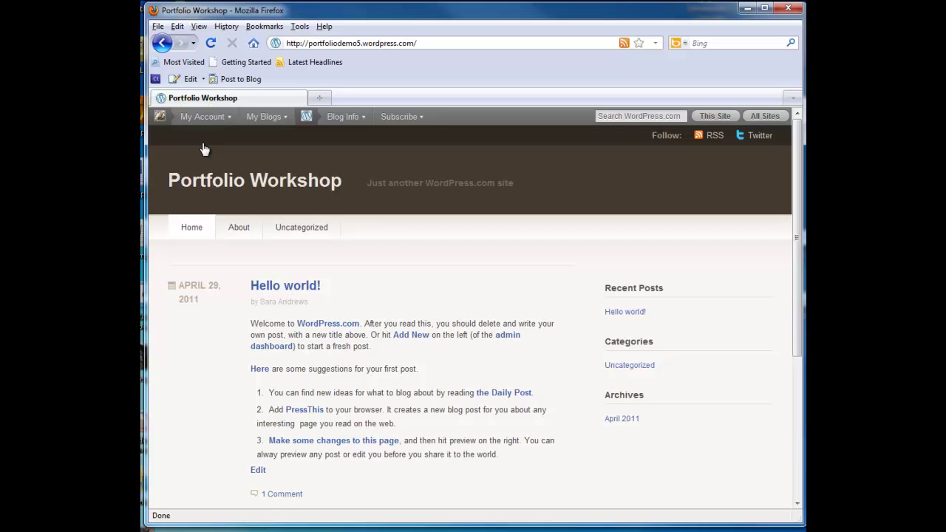
{"action": "mouse_move", "coordinate": [263, 117]}
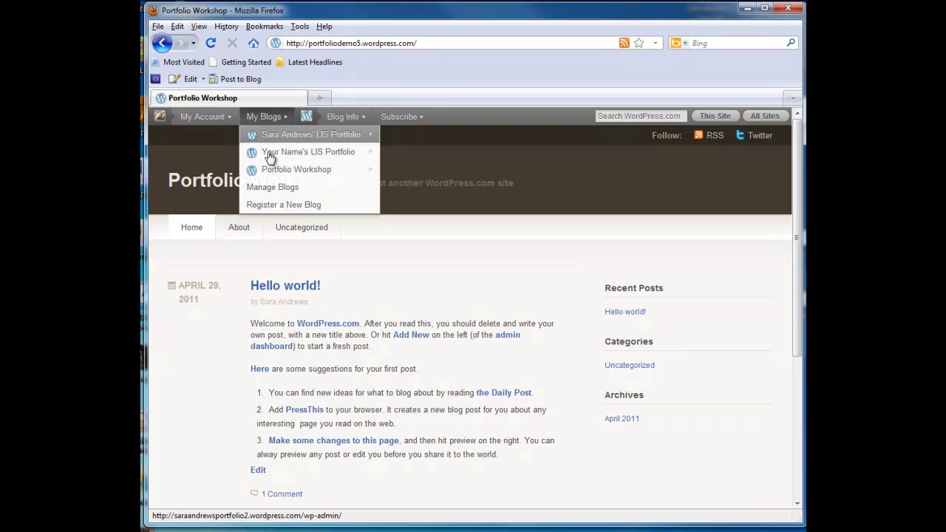
{"action": "mouse_move", "coordinate": [296, 169]}
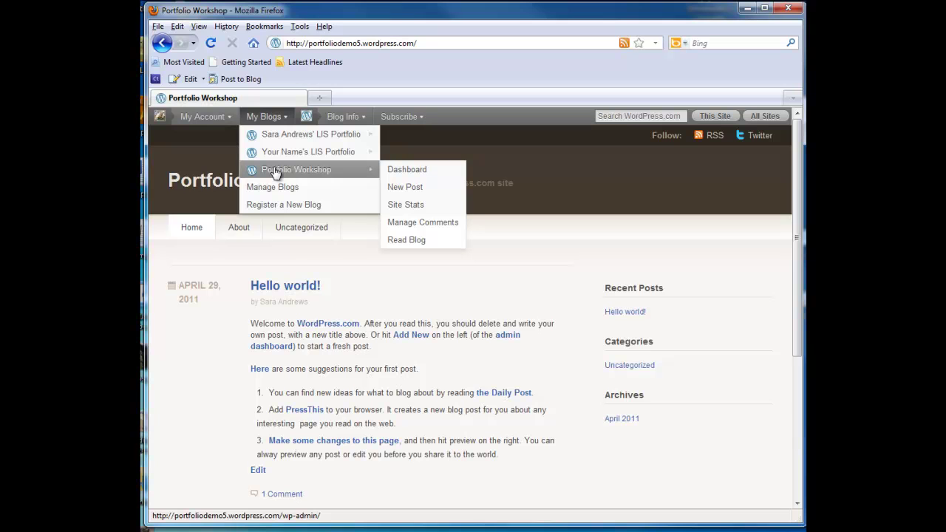
{"action": "left_click", "coordinate": [400, 171]}
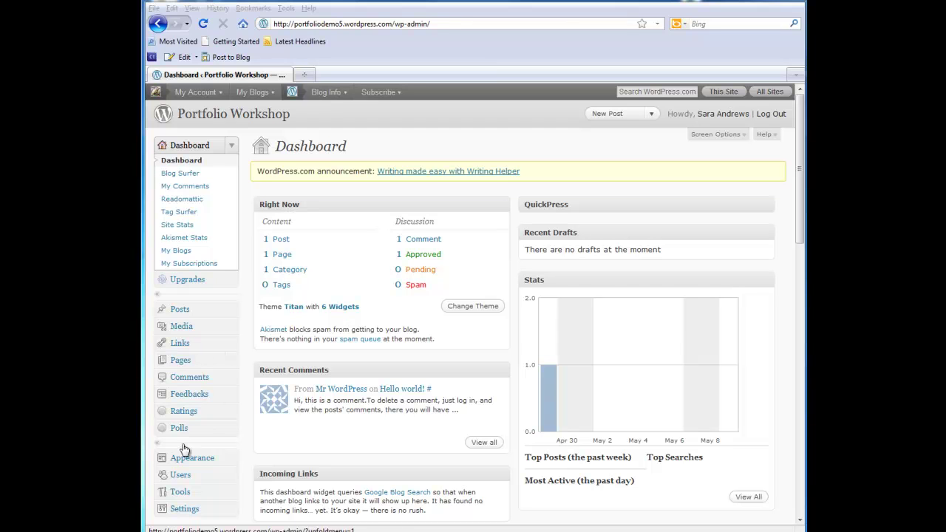
Step: Change the site title from Portfolio Workshop to 'John Smith's Portfolio', empty the tagline, and save
{"action": "left_click", "coordinate": [196, 509]}
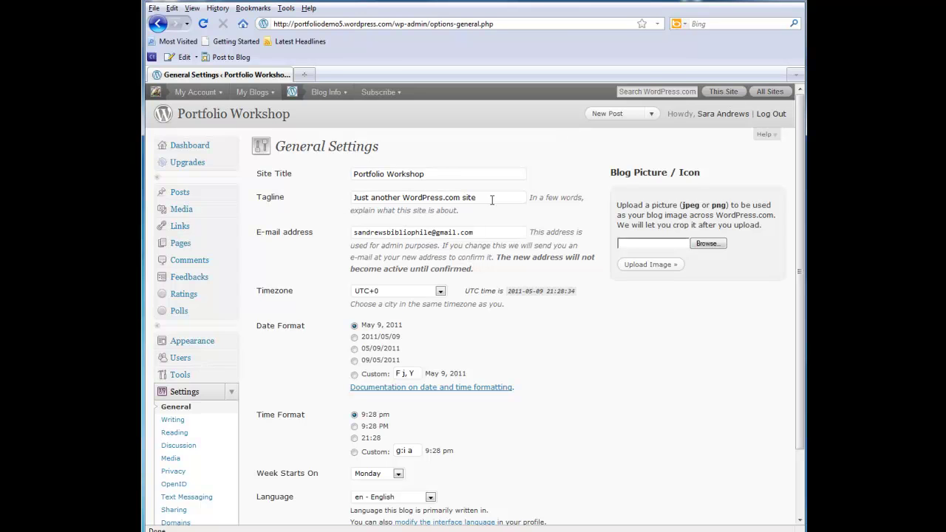
{"action": "left_click_drag", "start_coordinate": [446, 174], "coordinate": [321, 169]}
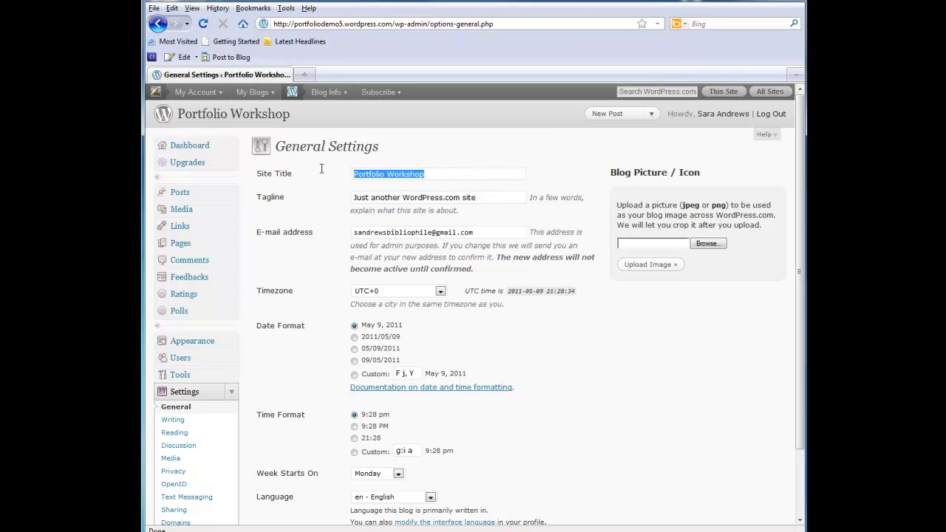
{"action": "key", "text": "Delete"}
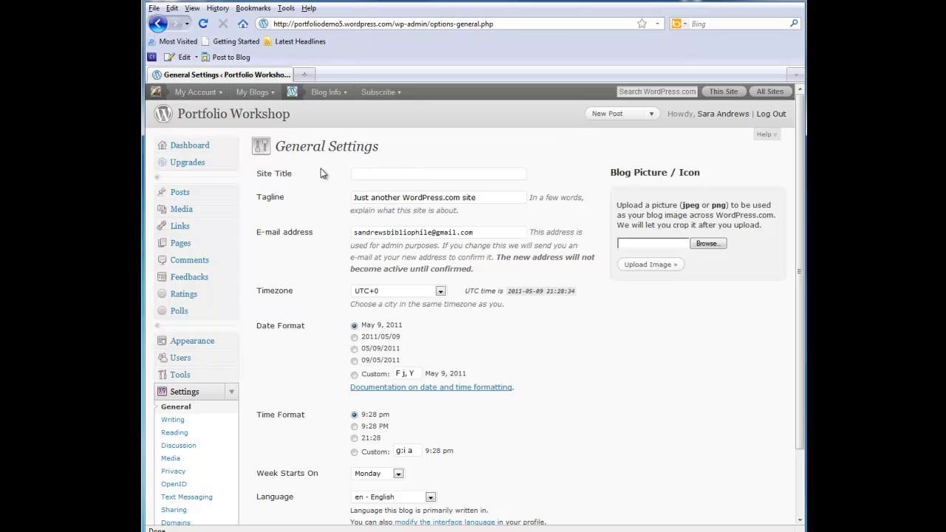
{"action": "type", "text": "John"}
{"action": "type", "text": " Smith's Po"}
{"action": "type", "text": "rtfolio"}
{"action": "left_click_drag", "start_coordinate": [485, 198], "coordinate": [347, 199]}
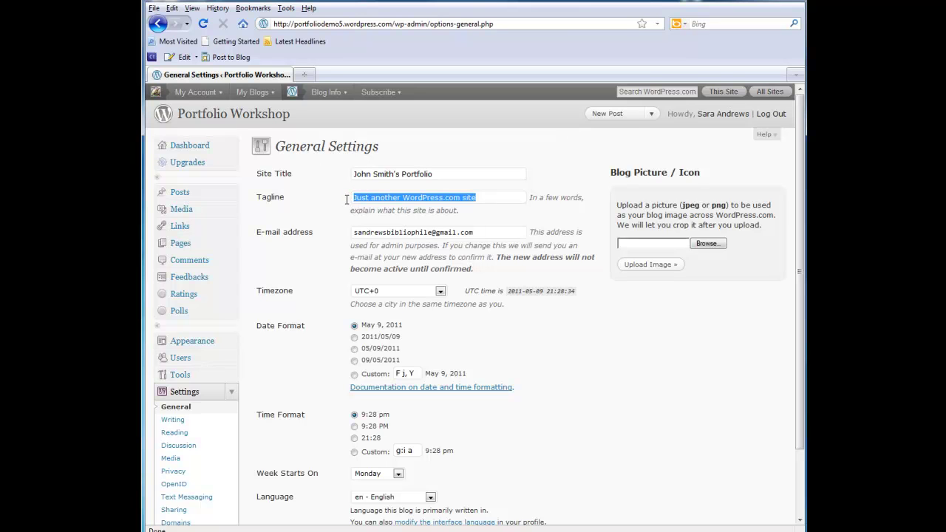
{"action": "key", "text": "BackSpace"}
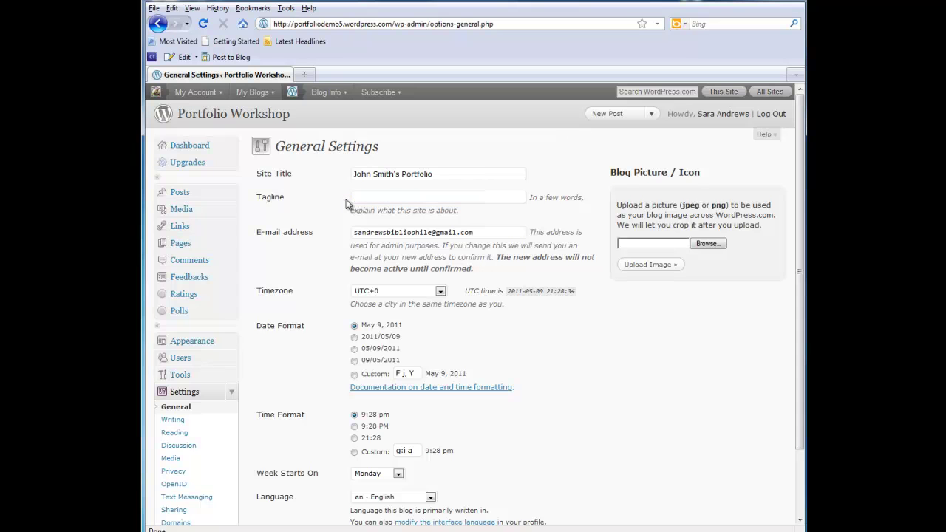
{"action": "scroll", "coordinate": [799, 279], "scroll_direction": "down", "scroll_amount": 2}
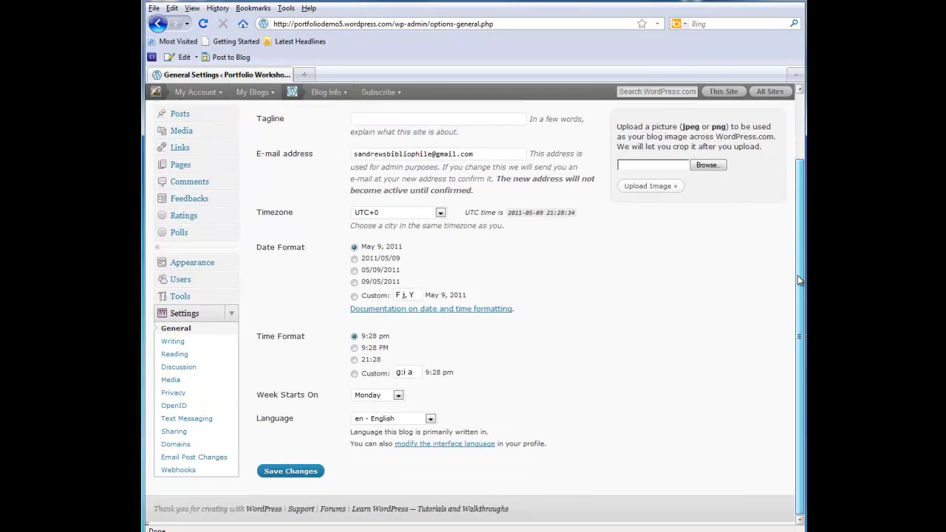
{"action": "left_click", "coordinate": [289, 474]}
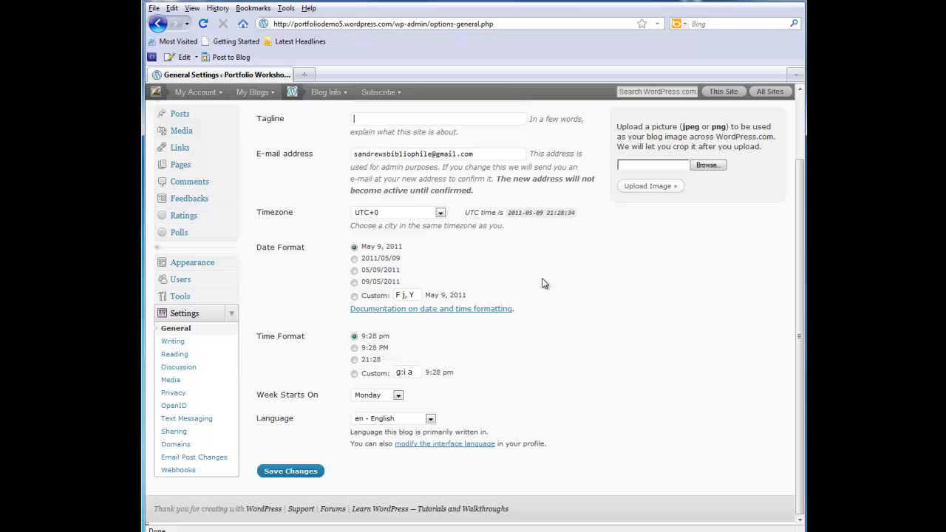
{"action": "left_click", "coordinate": [306, 479]}
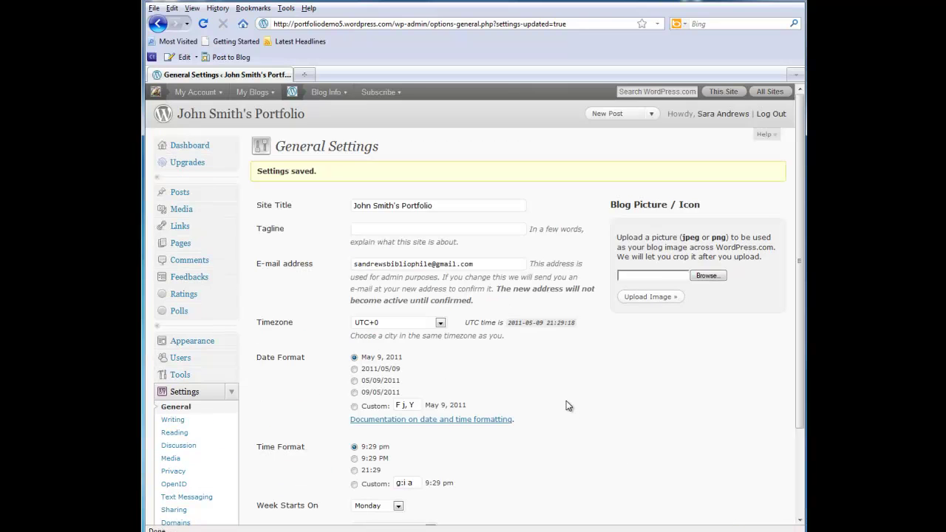
Step: View the public site showing 'John Smith's Portfolio', then return to its dashboard
{"action": "left_click", "coordinate": [272, 119]}
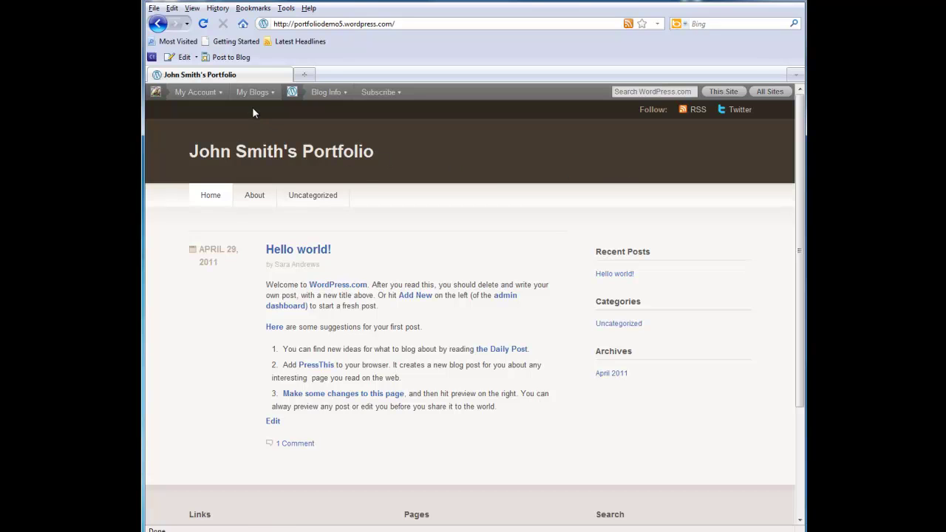
{"action": "mouse_move", "coordinate": [255, 92]}
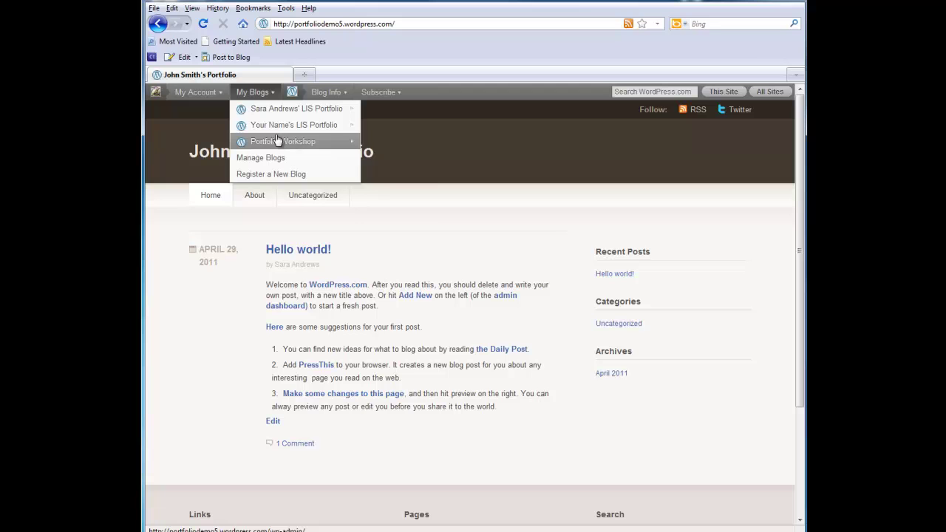
{"action": "mouse_move", "coordinate": [294, 141]}
{"action": "left_click", "coordinate": [387, 141]}
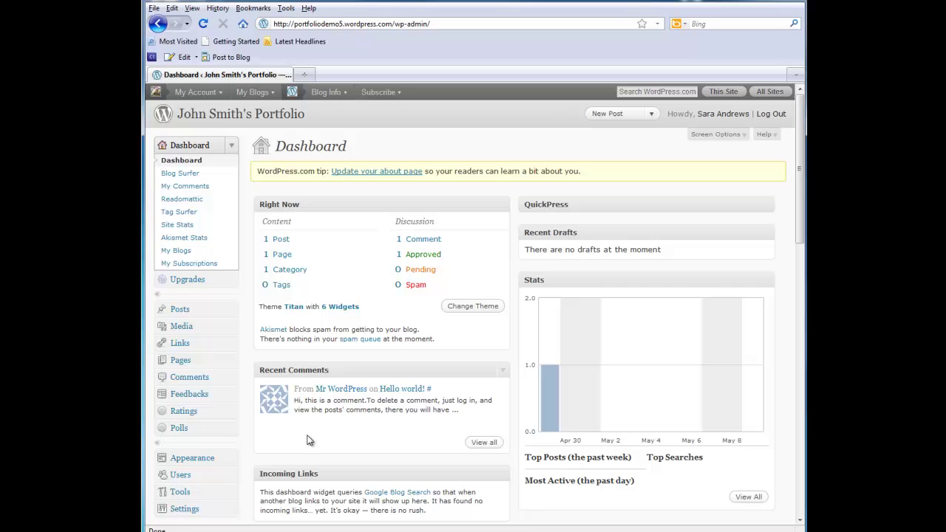
Step: Go to Appearance to see Manage Themes with Titan as the current theme
{"action": "left_click", "coordinate": [187, 461]}
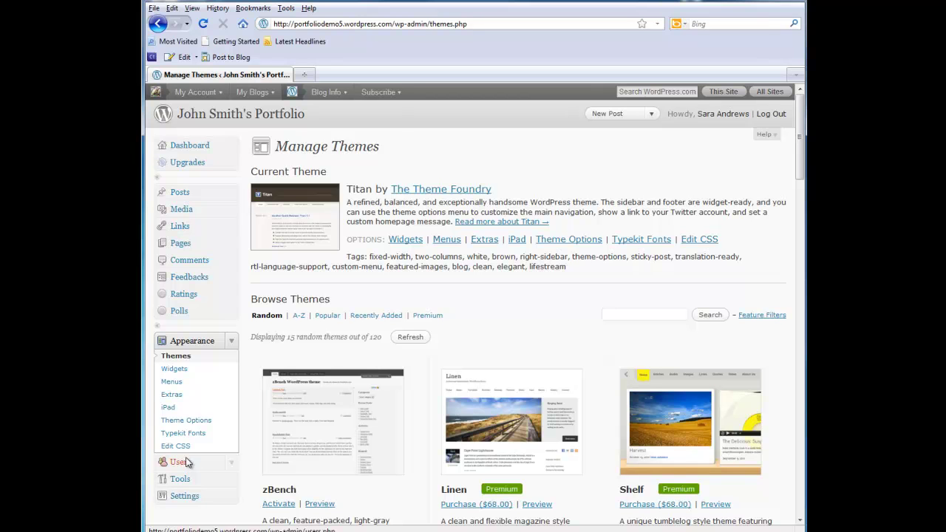
Step: Search the themes for 'coraline' and activate the Coraline theme
{"action": "left_click", "coordinate": [623, 313]}
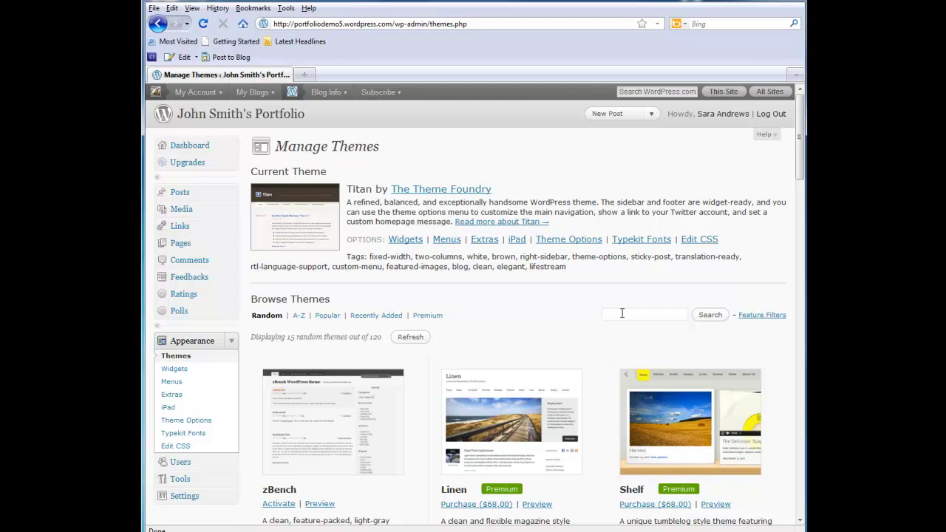
{"action": "type", "text": "coraline"}
{"action": "left_click", "coordinate": [709, 317]}
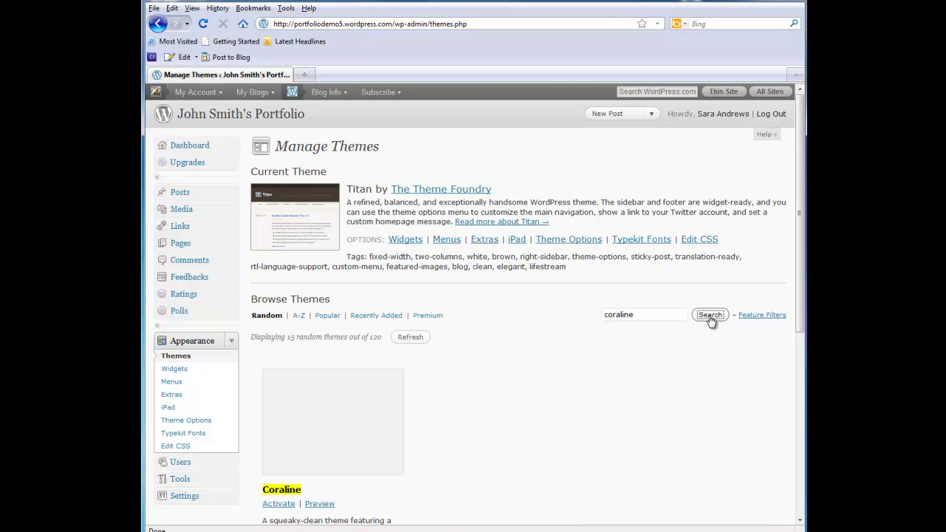
{"action": "left_click", "coordinate": [279, 504]}
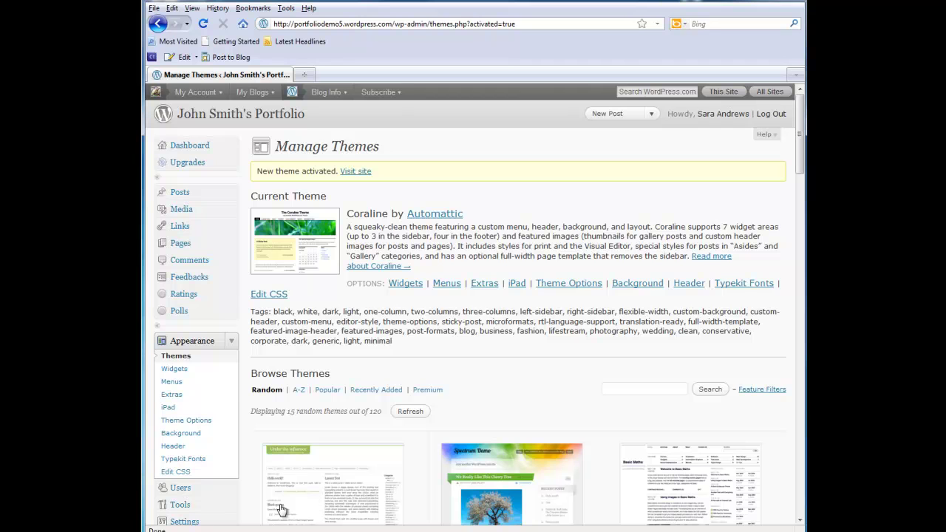
Step: Open the public John Smith's Portfolio site to see it in Coraline
{"action": "left_click", "coordinate": [255, 117]}
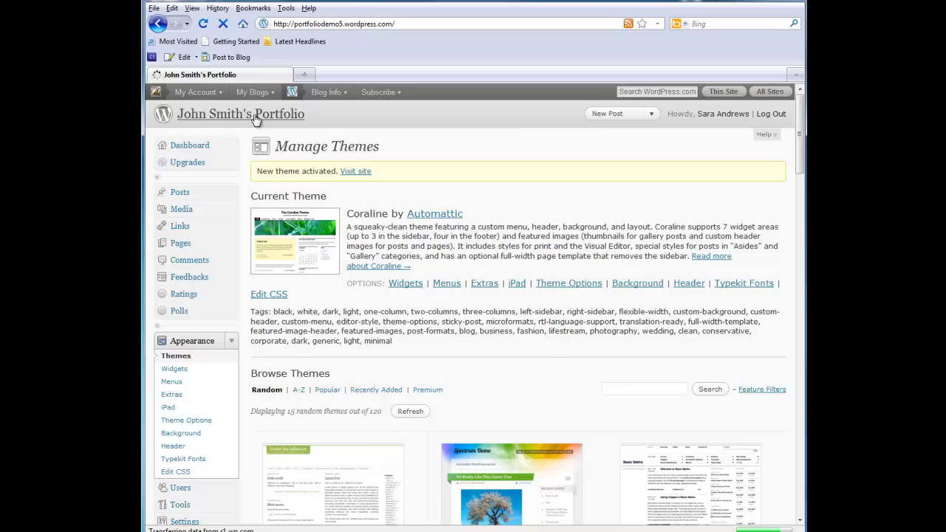